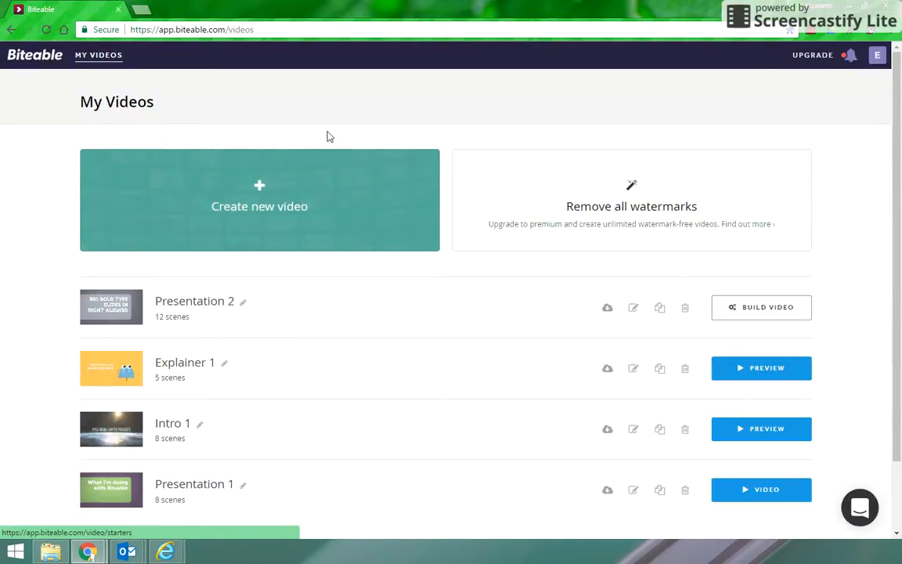
- Create a new video from the Intro template and open its second scene
{"action": "left_click", "coordinate": [260, 189]}
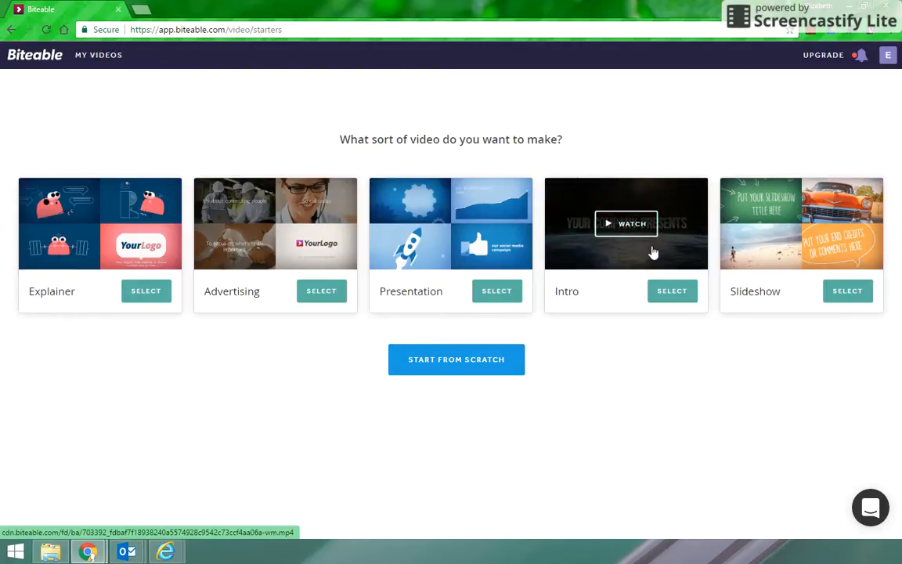
{"action": "left_click", "coordinate": [673, 291]}
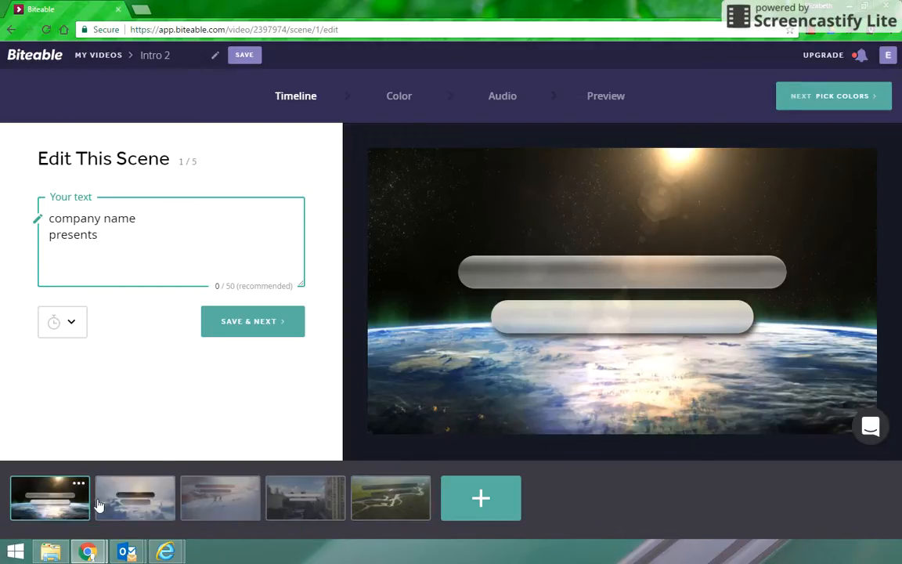
{"action": "left_click", "coordinate": [130, 495]}
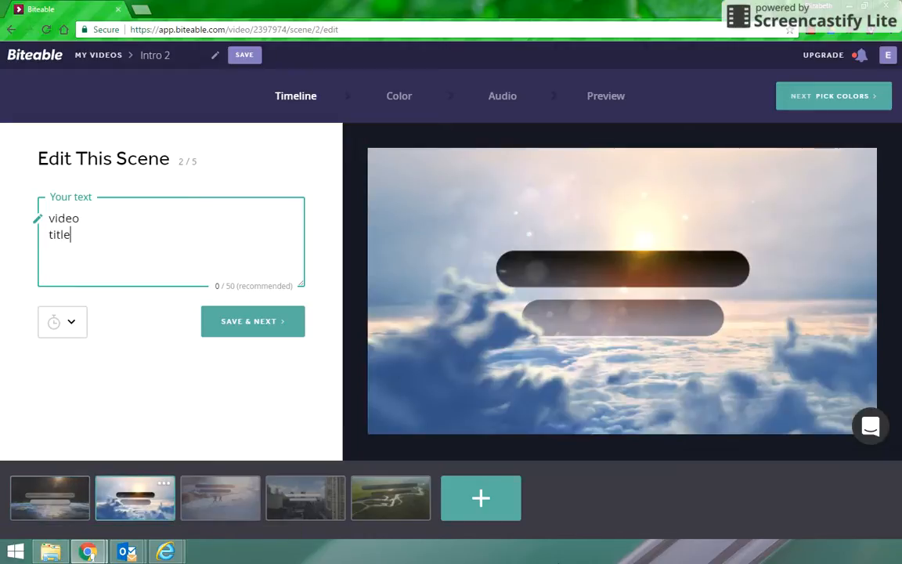
- Examine the scenes available to add among the Footage, Upload Picture, Stock Footage and Animation types
{"action": "left_click", "coordinate": [481, 501]}
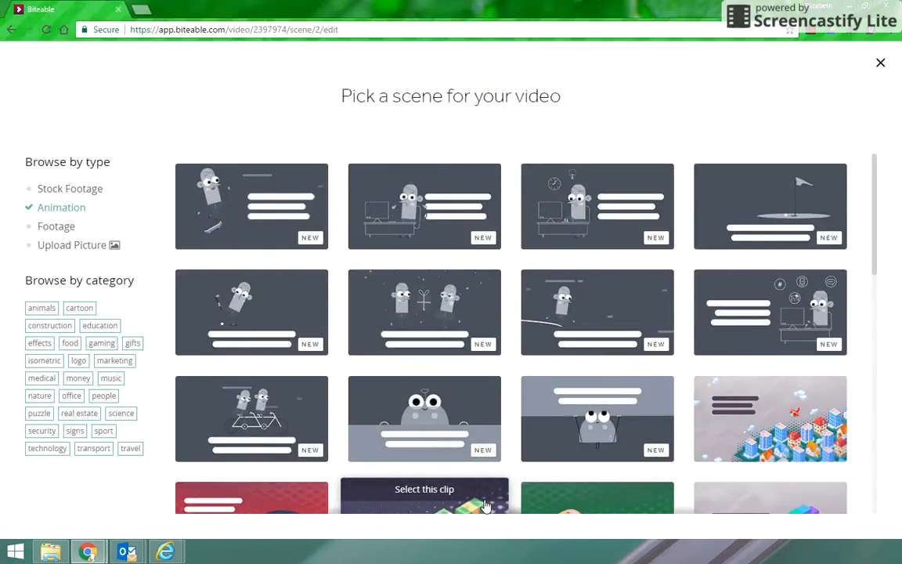
{"action": "left_click", "coordinate": [56, 228]}
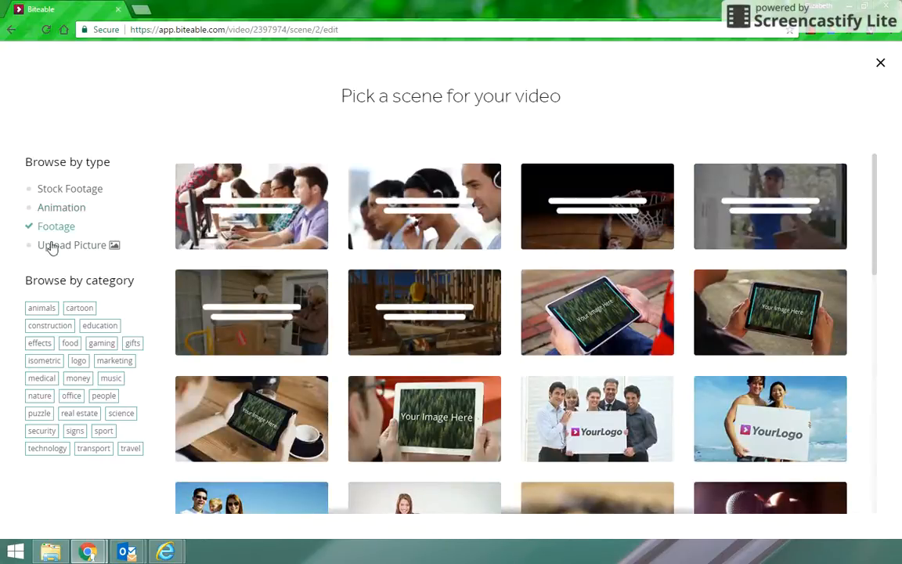
{"action": "left_click", "coordinate": [54, 248]}
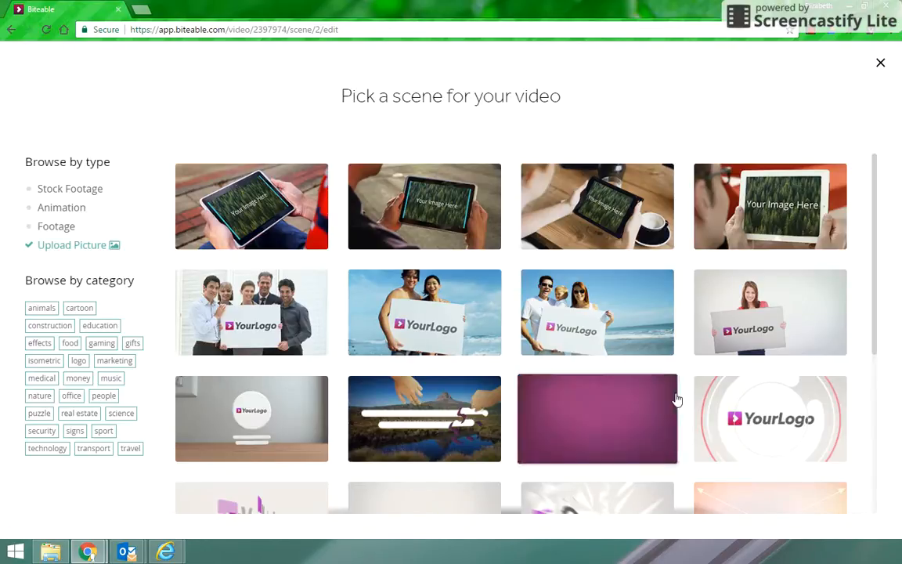
{"action": "scroll", "coordinate": [705, 366], "scroll_direction": "down", "scroll_amount": 3}
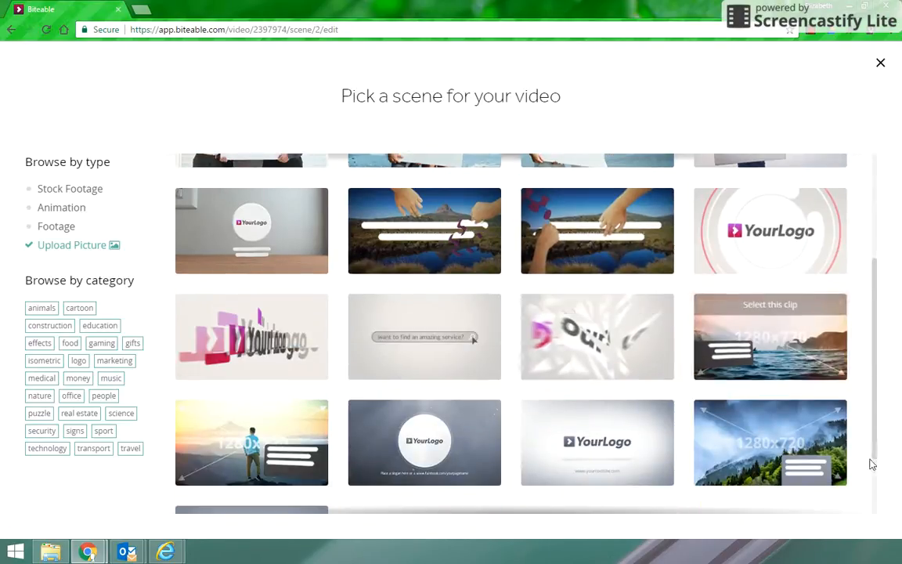
{"action": "scroll", "coordinate": [630, 267], "scroll_direction": "up", "scroll_amount": 1}
{"action": "scroll", "coordinate": [630, 268], "scroll_direction": "up", "scroll_amount": 2}
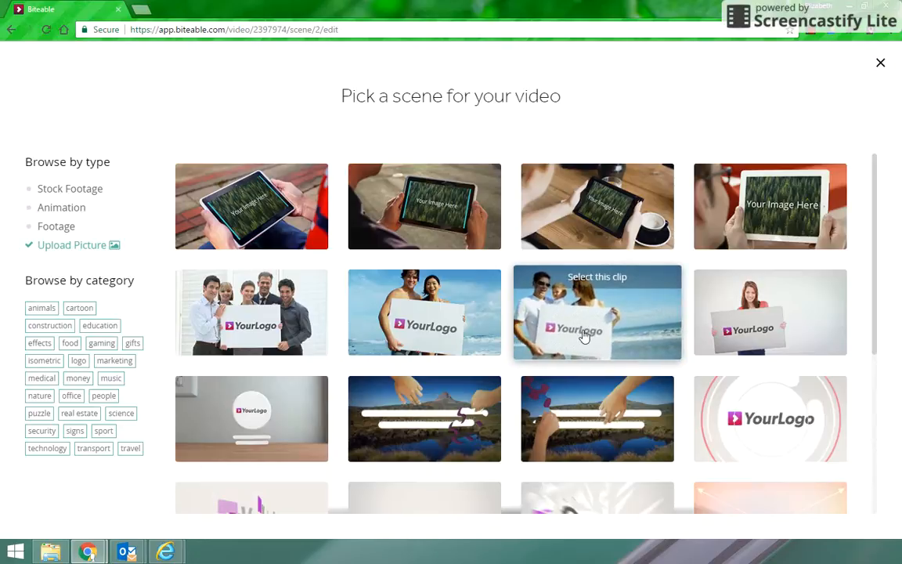
{"action": "scroll", "coordinate": [584, 334], "scroll_direction": "down", "scroll_amount": 2}
{"action": "scroll", "coordinate": [584, 338], "scroll_direction": "up", "scroll_amount": 2}
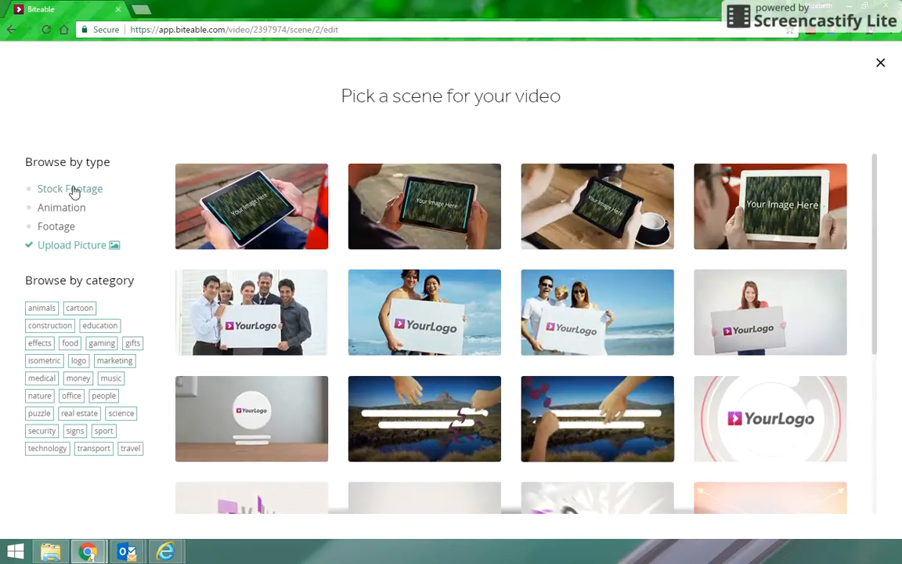
{"action": "left_click", "coordinate": [74, 192]}
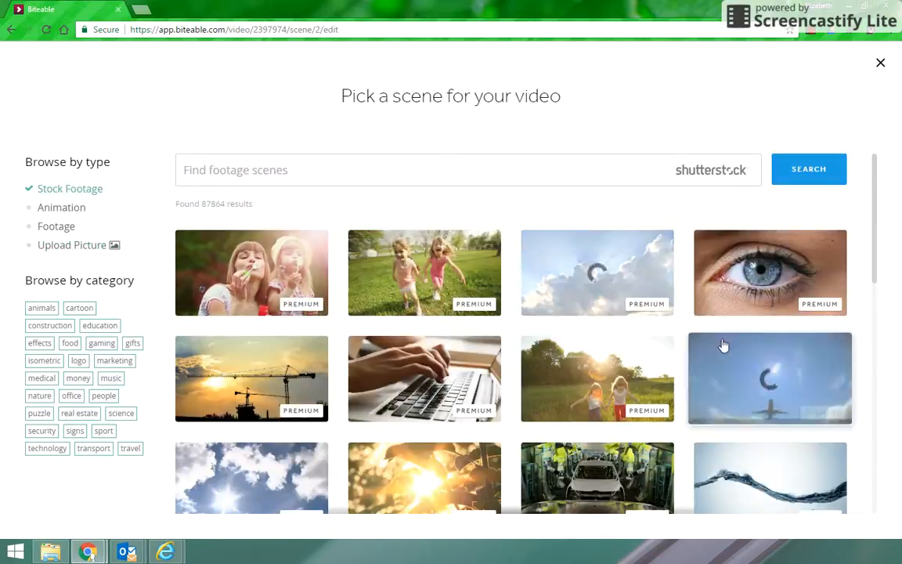
{"action": "left_click", "coordinate": [59, 209]}
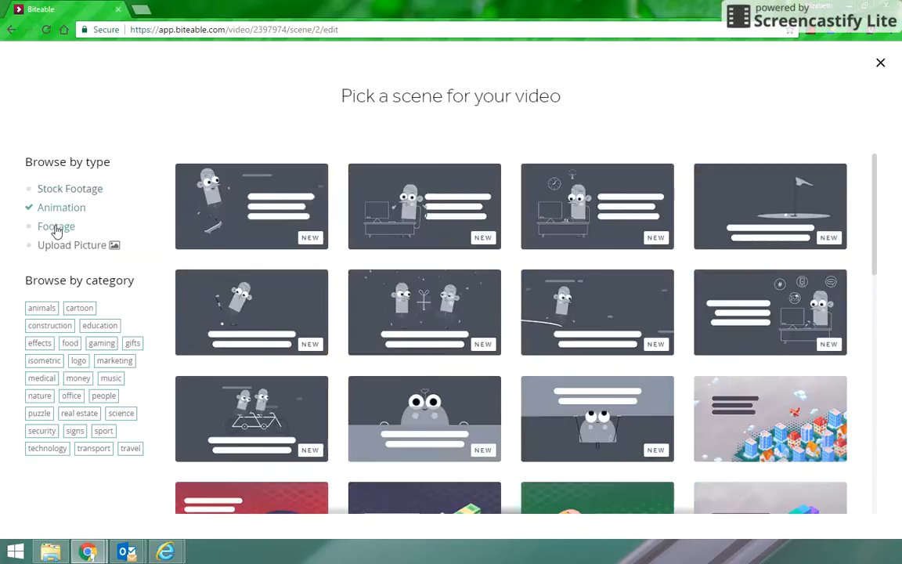
{"action": "left_click", "coordinate": [56, 227]}
{"action": "scroll", "coordinate": [587, 411], "scroll_direction": "down", "scroll_amount": 3}
{"action": "scroll", "coordinate": [587, 411], "scroll_direction": "up", "scroll_amount": 3}
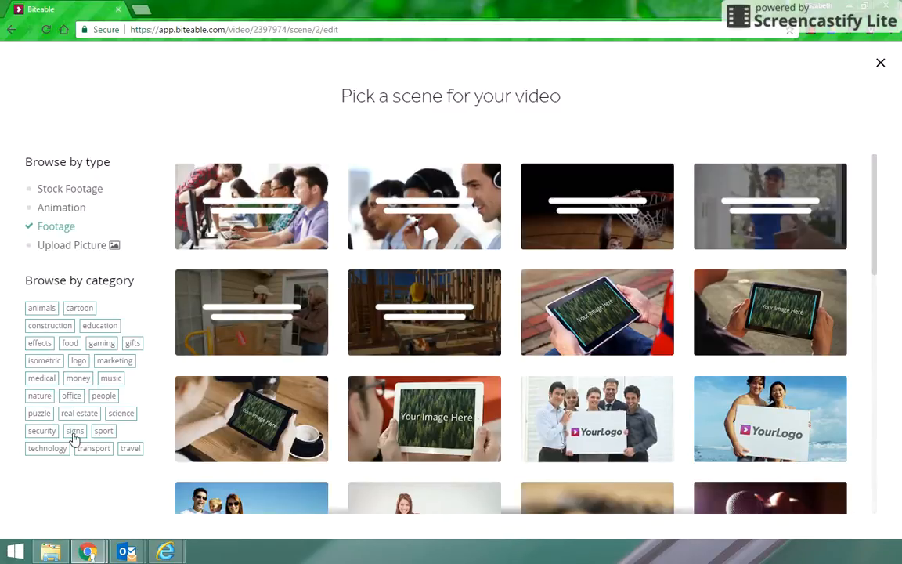
- Browse the money category, then add the technology scene showing a man at a desk computer with a wall clock
{"action": "left_click", "coordinate": [78, 377]}
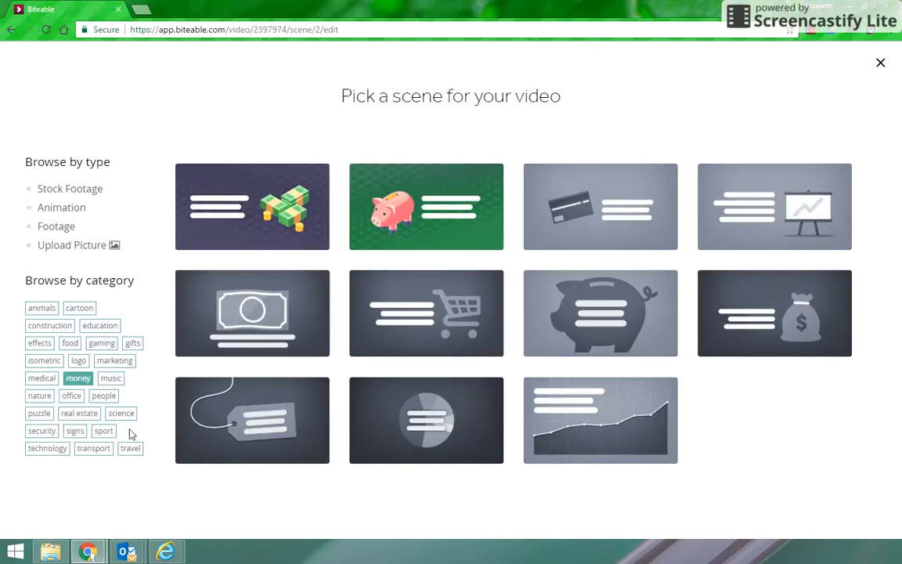
{"action": "left_click", "coordinate": [49, 450]}
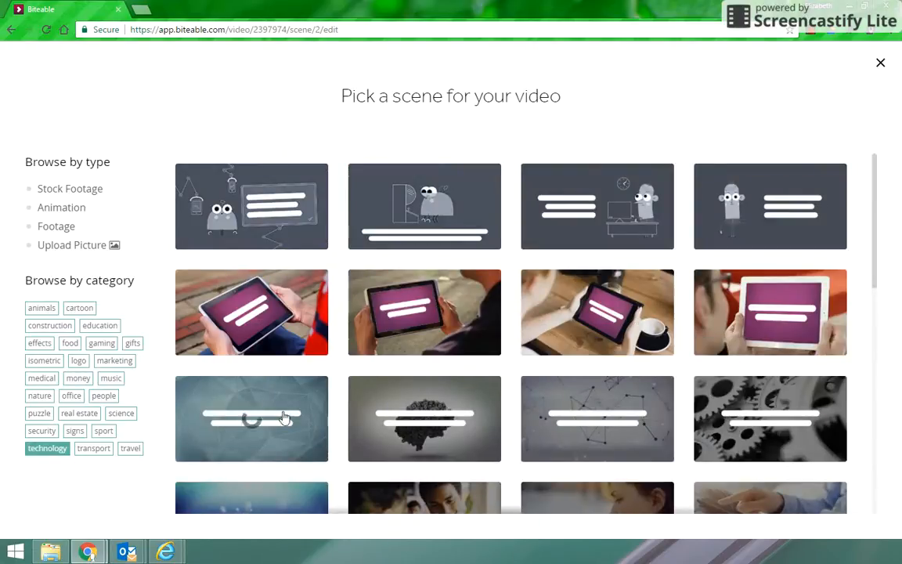
{"action": "scroll", "coordinate": [644, 374], "scroll_direction": "down", "scroll_amount": 1}
{"action": "scroll", "coordinate": [711, 423], "scroll_direction": "up", "scroll_amount": 1}
{"action": "mouse_move", "coordinate": [618, 191]}
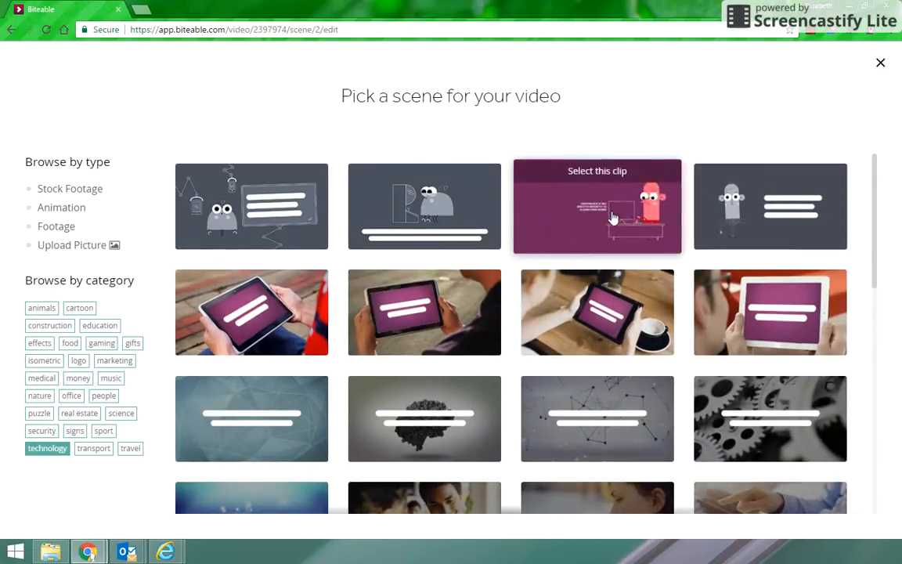
{"action": "left_click", "coordinate": [608, 216]}
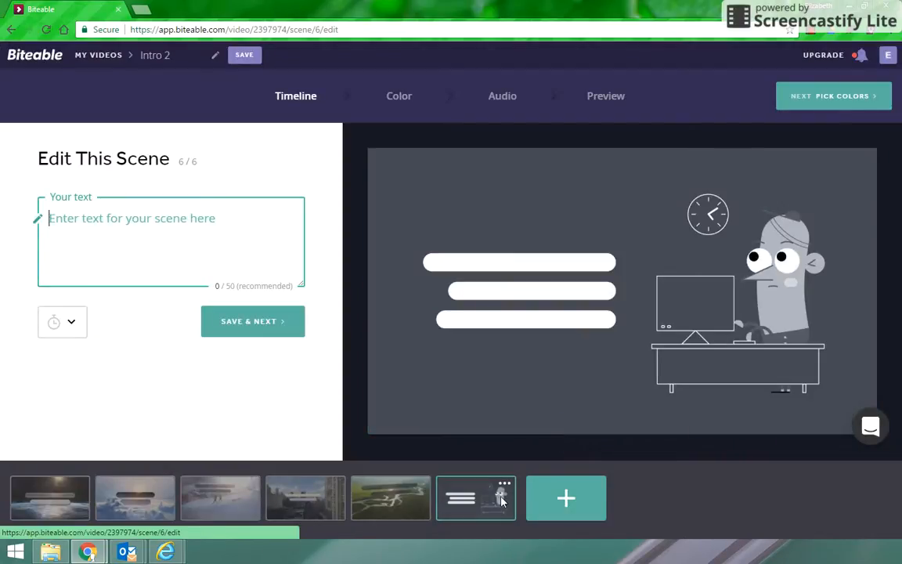
{"action": "left_click", "coordinate": [201, 228]}
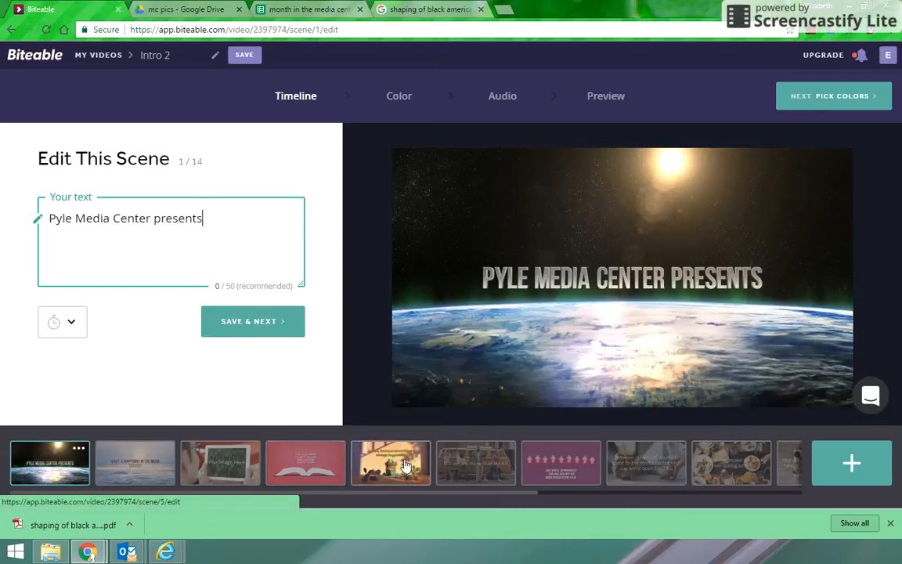
- Move the fifth scene to the end of the timeline and dismiss the browser's download bar
{"action": "left_click_drag", "start_coordinate": [385, 461], "coordinate": [745, 487]}
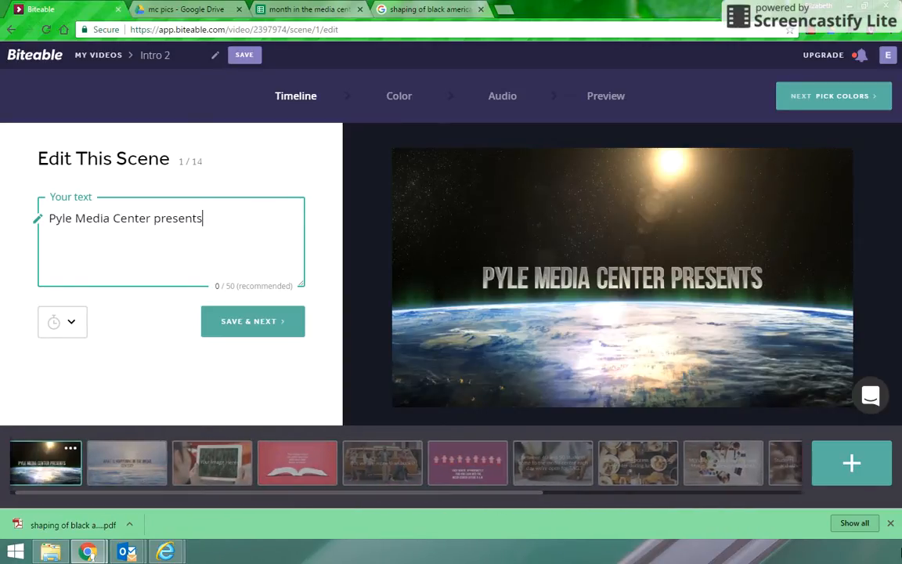
{"action": "left_click", "coordinate": [891, 523]}
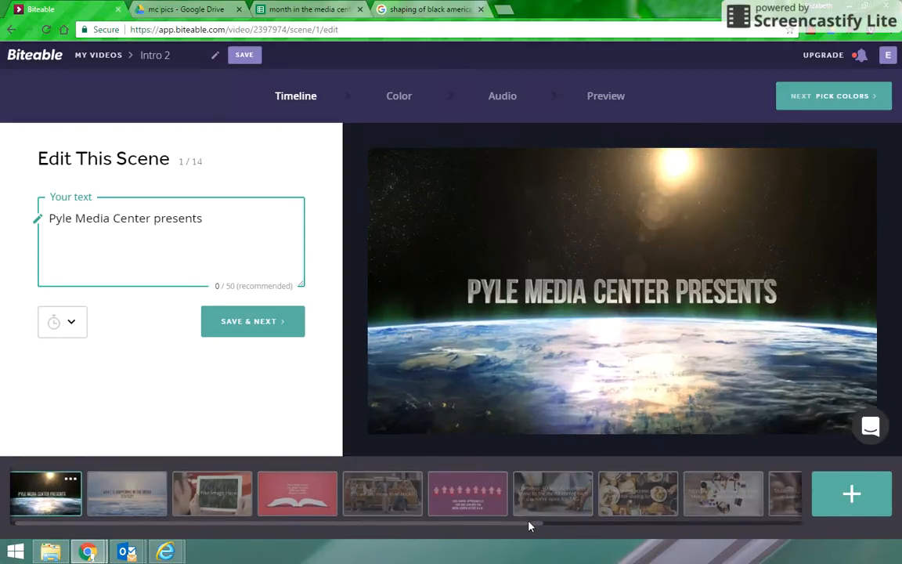
- Delete the textless scene of the man at a desk computer from the timeline
{"action": "left_click_drag", "start_coordinate": [533, 527], "coordinate": [777, 530]}
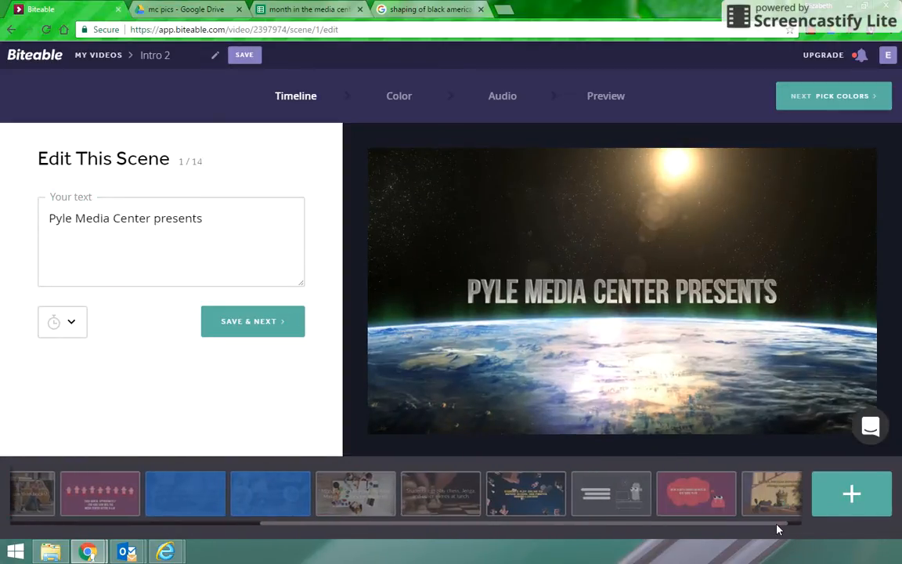
{"action": "left_click", "coordinate": [613, 500]}
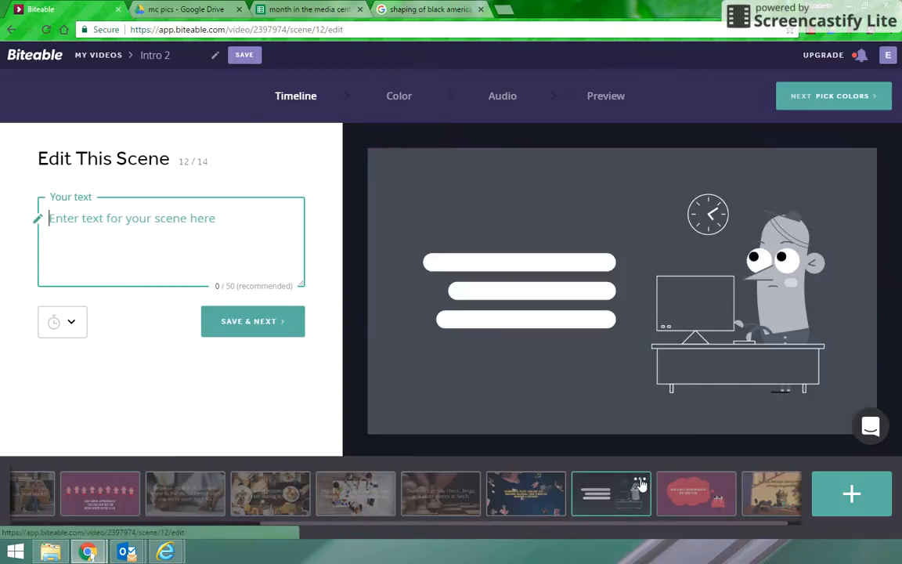
{"action": "left_click", "coordinate": [641, 482]}
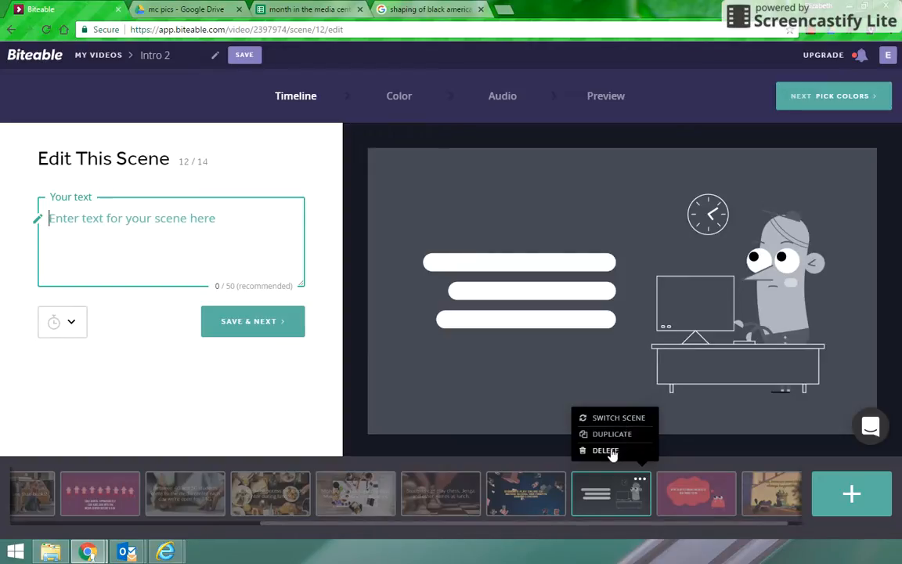
{"action": "left_click", "coordinate": [611, 452]}
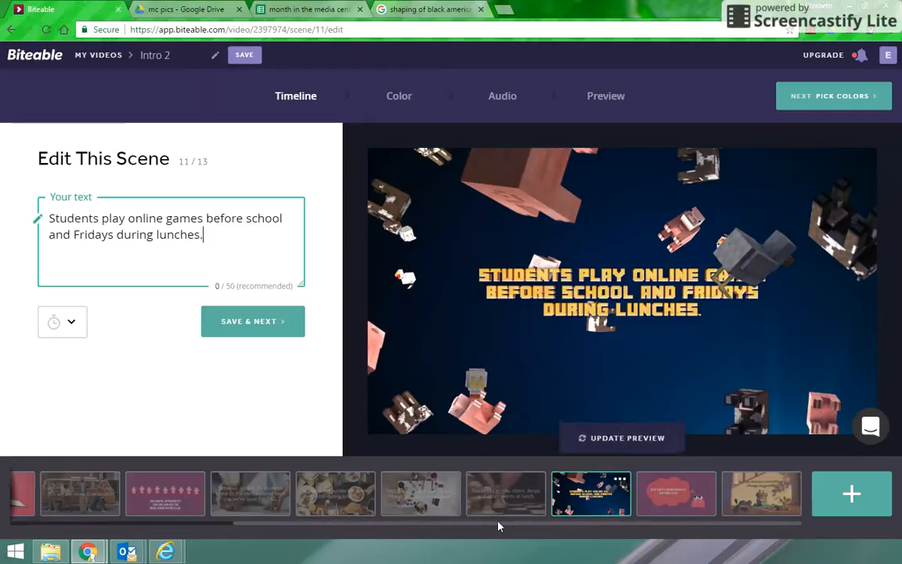
- Upload the File_000.jpeg photo of the reading boy from the mc pics Google Drive folder into the third scene's tablet image
{"action": "left_click_drag", "start_coordinate": [501, 528], "coordinate": [201, 551]}
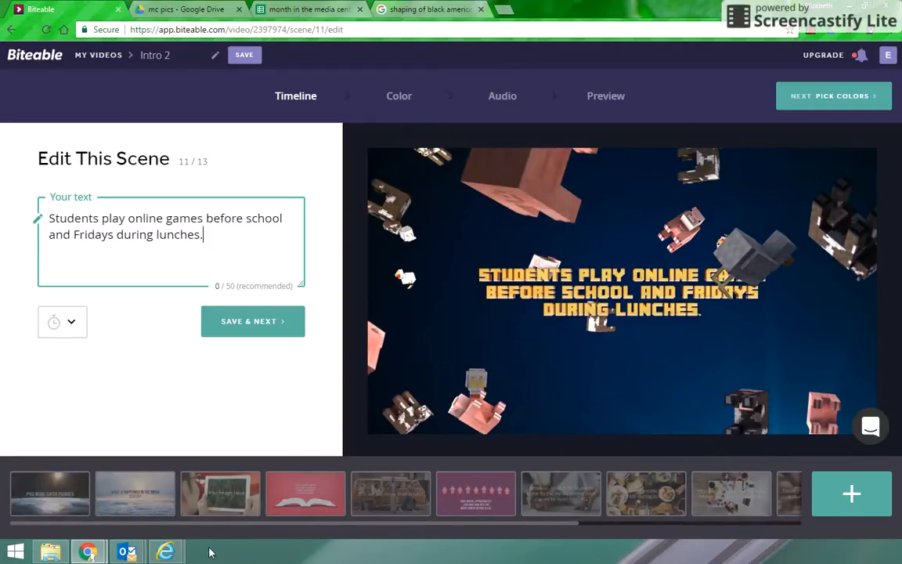
{"action": "left_click", "coordinate": [222, 497]}
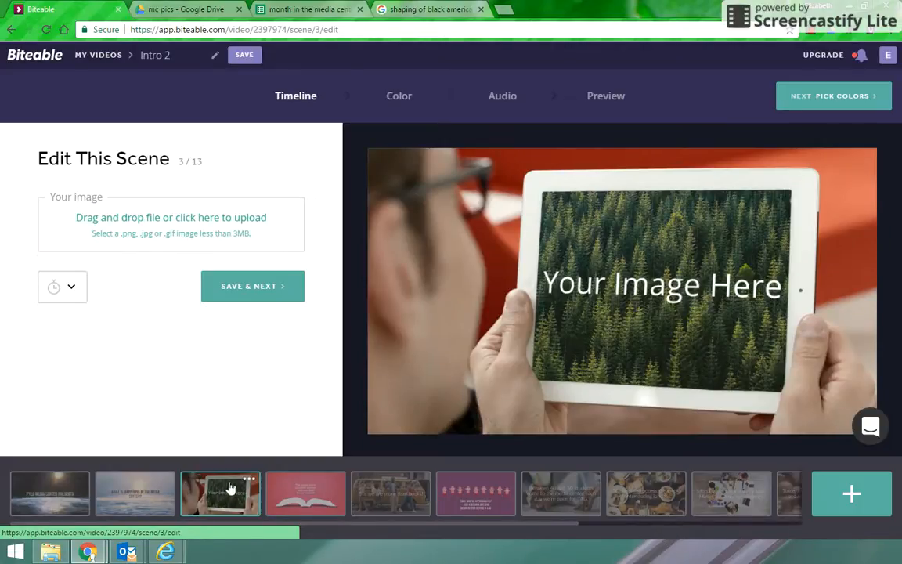
{"action": "left_click", "coordinate": [161, 227]}
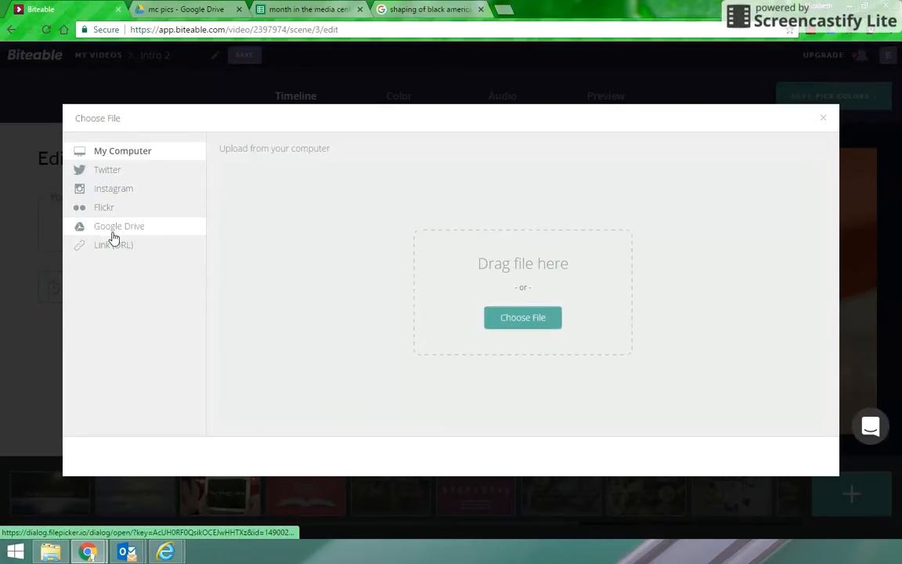
{"action": "left_click", "coordinate": [115, 235]}
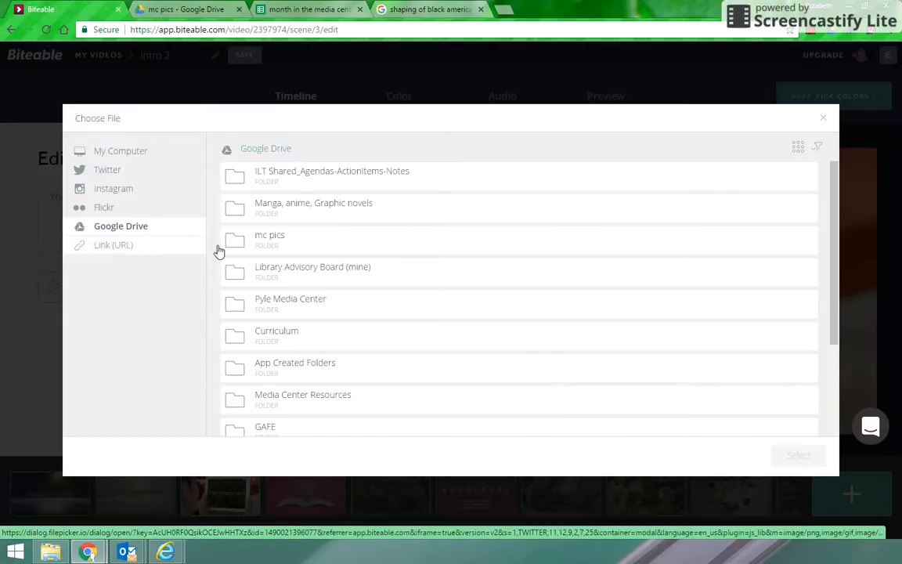
{"action": "left_click", "coordinate": [271, 243]}
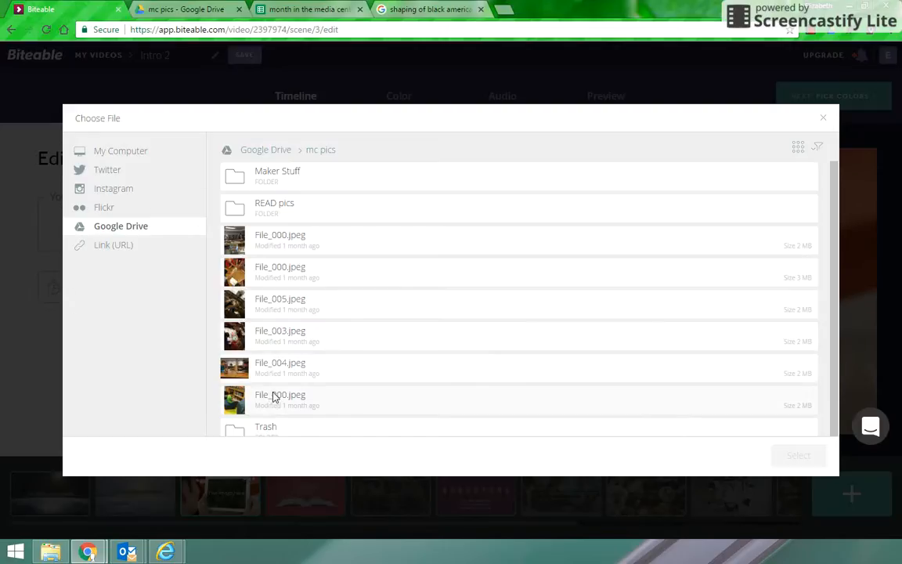
{"action": "left_click", "coordinate": [273, 396]}
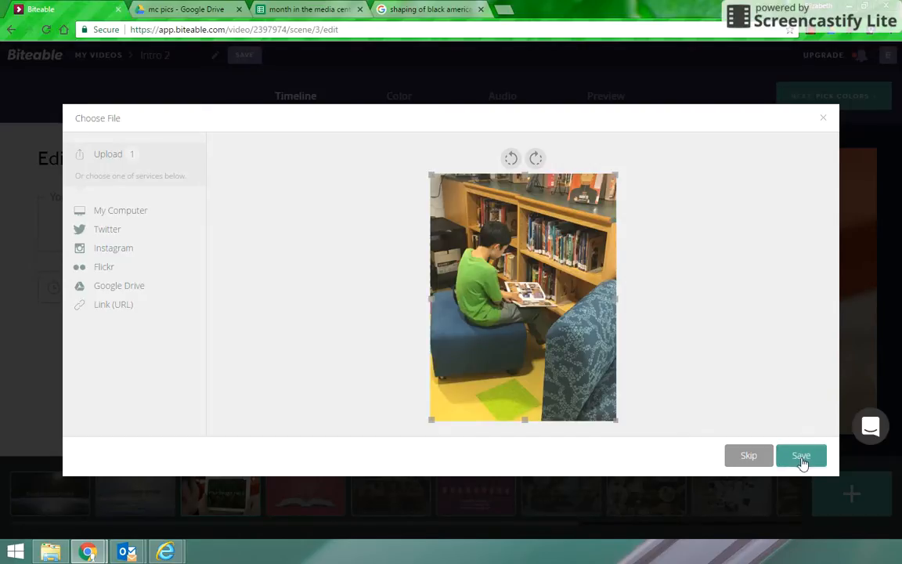
{"action": "left_click", "coordinate": [800, 459]}
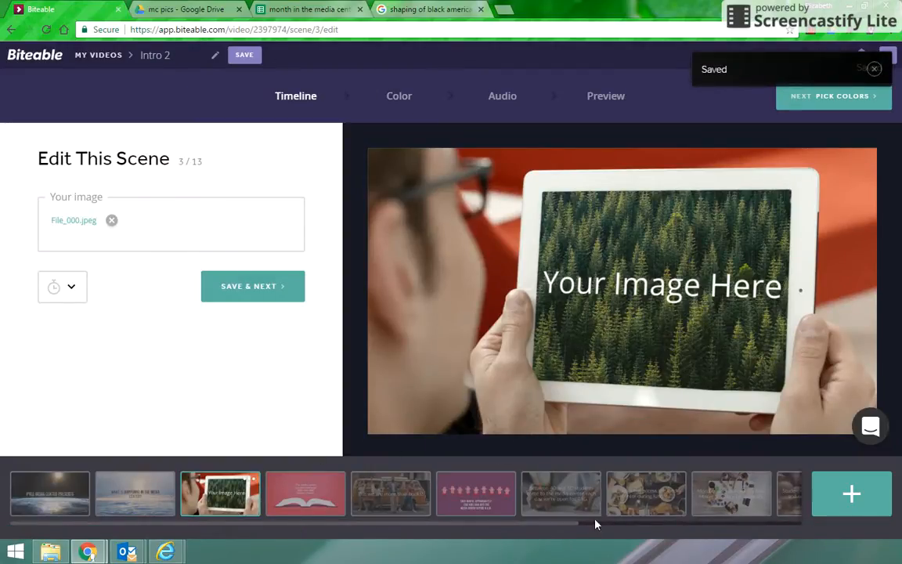
- Save the last scene to proceed to the color stage and apply the red and navy color palette
{"action": "left_click_drag", "start_coordinate": [567, 527], "coordinate": [836, 549]}
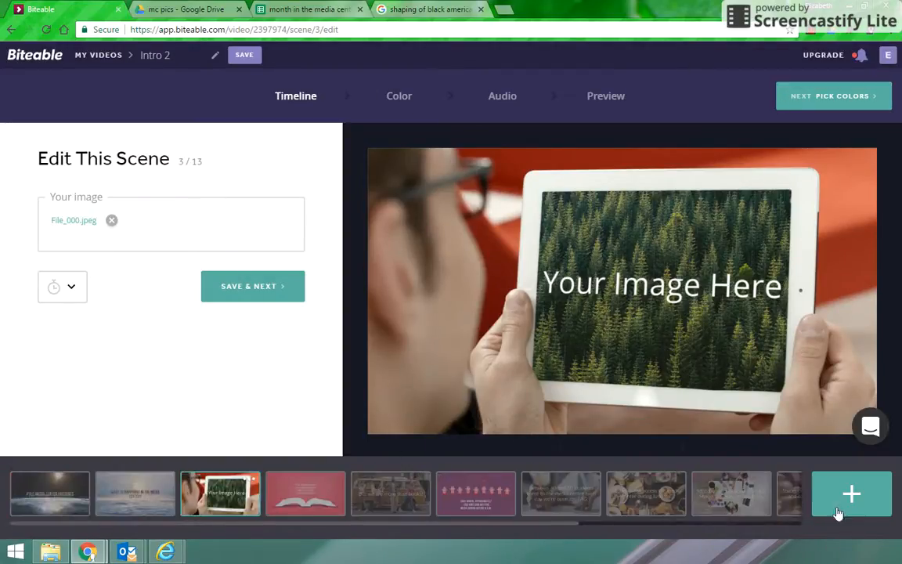
{"action": "left_click_drag", "start_coordinate": [572, 527], "coordinate": [797, 531]}
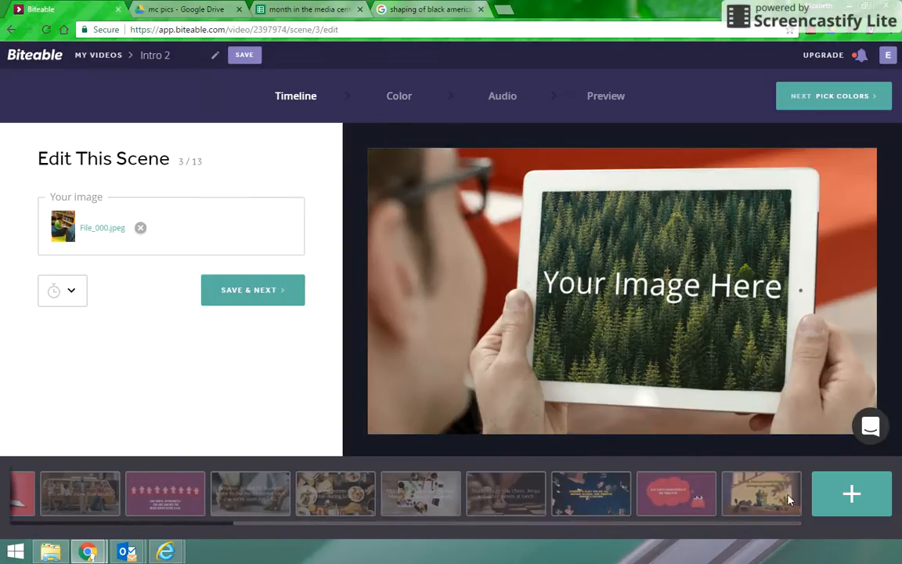
{"action": "left_click", "coordinate": [786, 495]}
{"action": "left_click", "coordinate": [252, 322]}
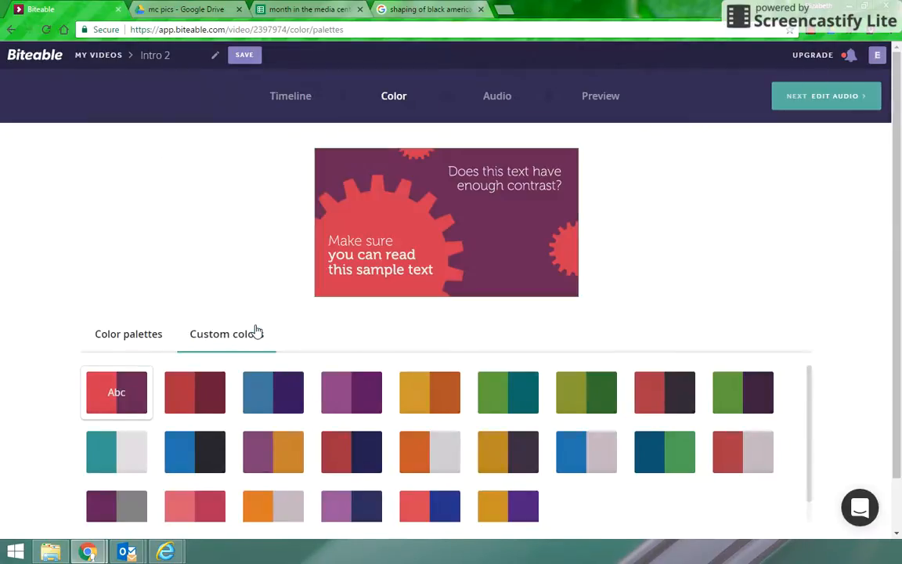
{"action": "scroll", "coordinate": [818, 272], "scroll_direction": "down", "scroll_amount": 1}
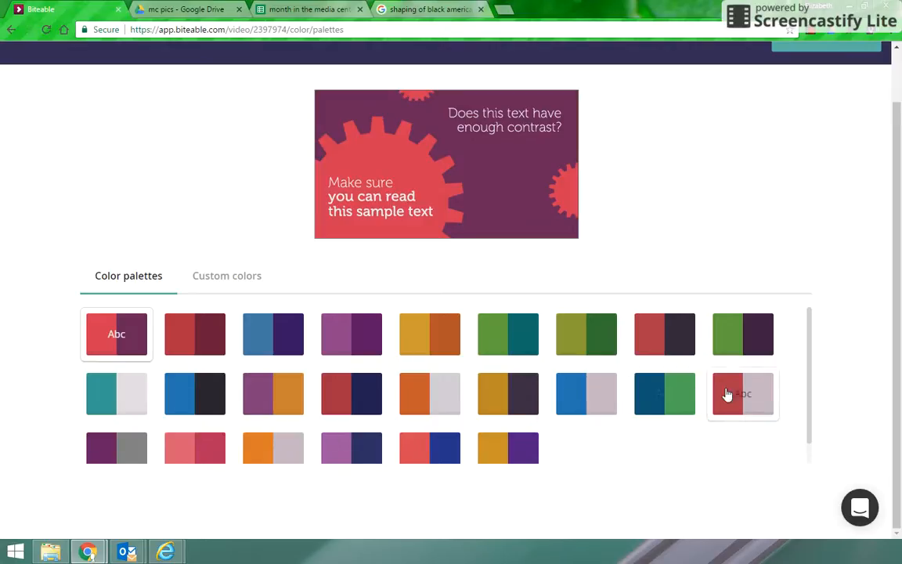
{"action": "left_click", "coordinate": [362, 398]}
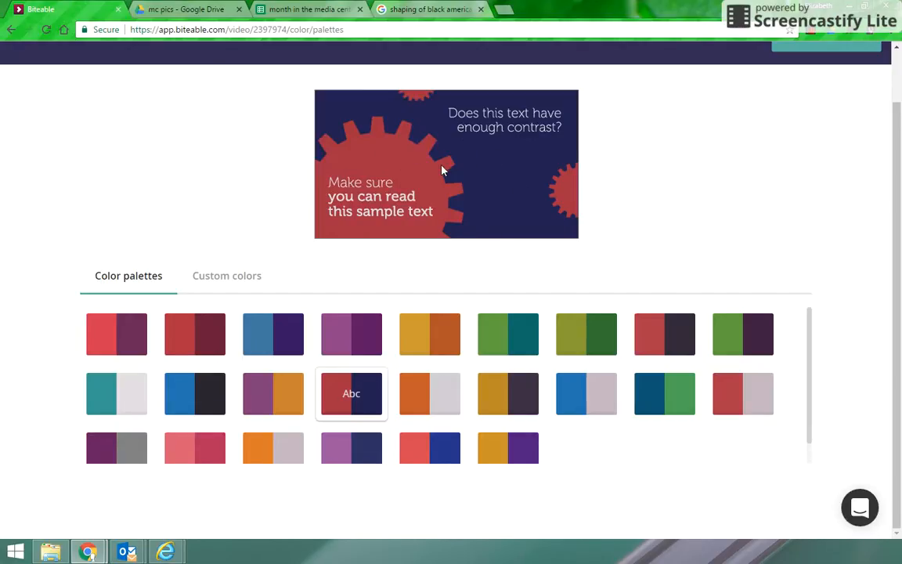
- Try the blue and black color palette, and apply the purple and navy palette instead
{"action": "left_click", "coordinate": [191, 395]}
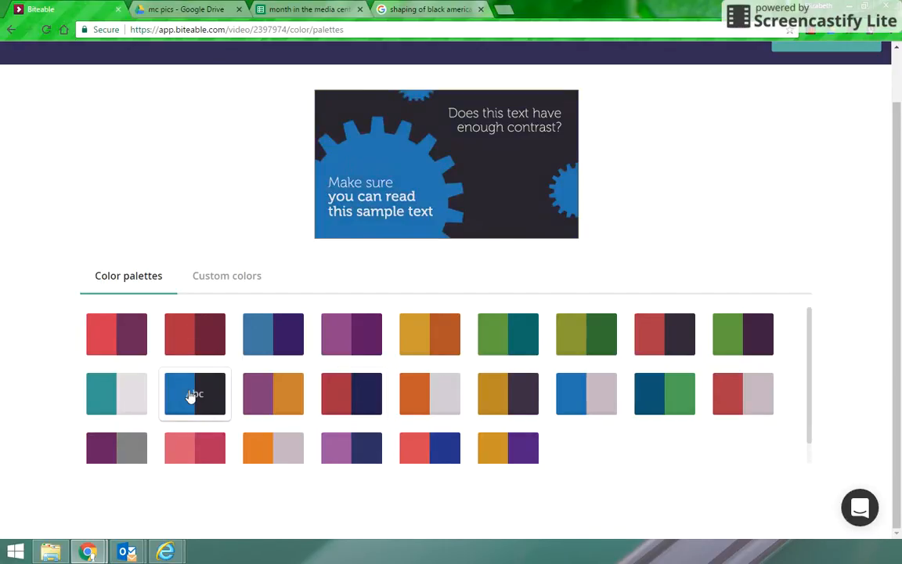
{"action": "left_click", "coordinate": [358, 453]}
- Customize the video colors with black for Background 1 and red for Background 2
{"action": "left_click", "coordinate": [241, 275]}
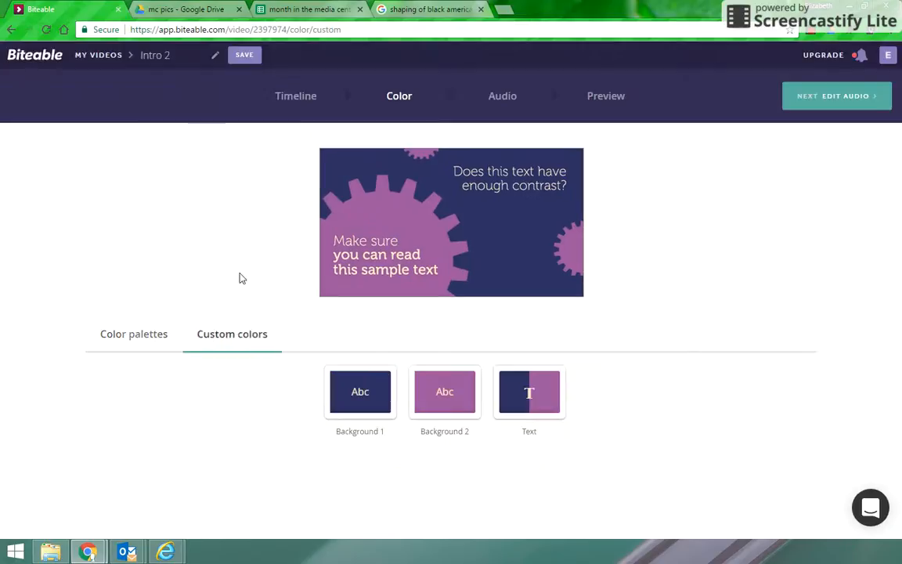
{"action": "left_click", "coordinate": [366, 399]}
{"action": "left_click", "coordinate": [720, 503]}
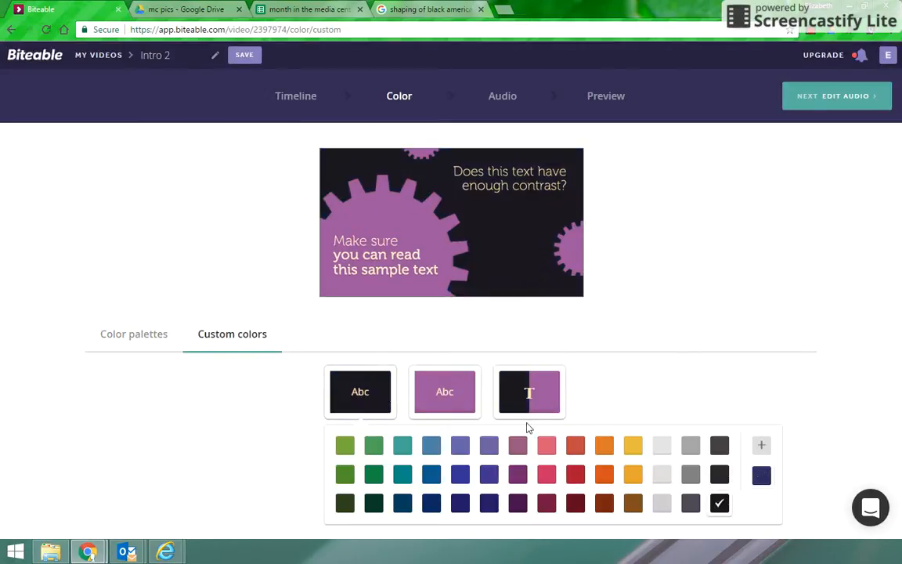
{"action": "left_click", "coordinate": [444, 391]}
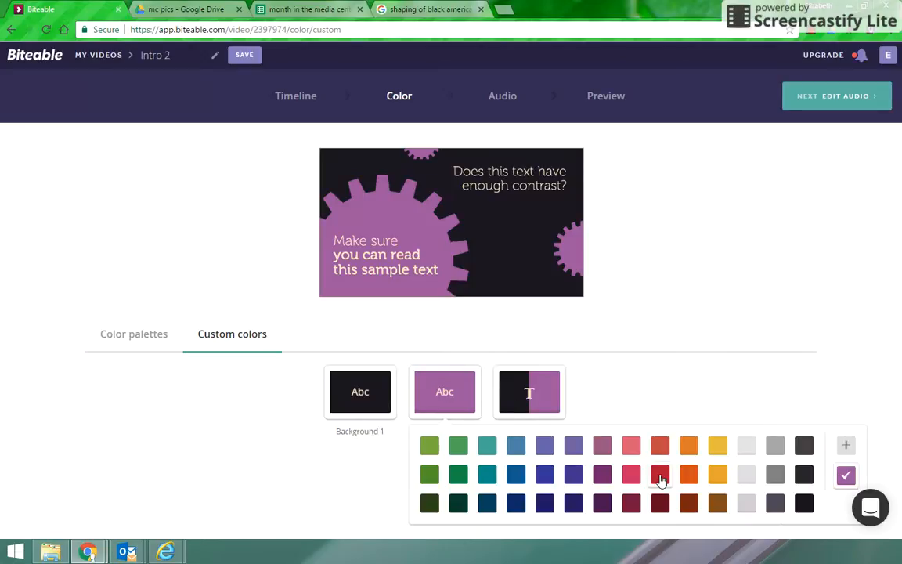
{"action": "left_click", "coordinate": [660, 478]}
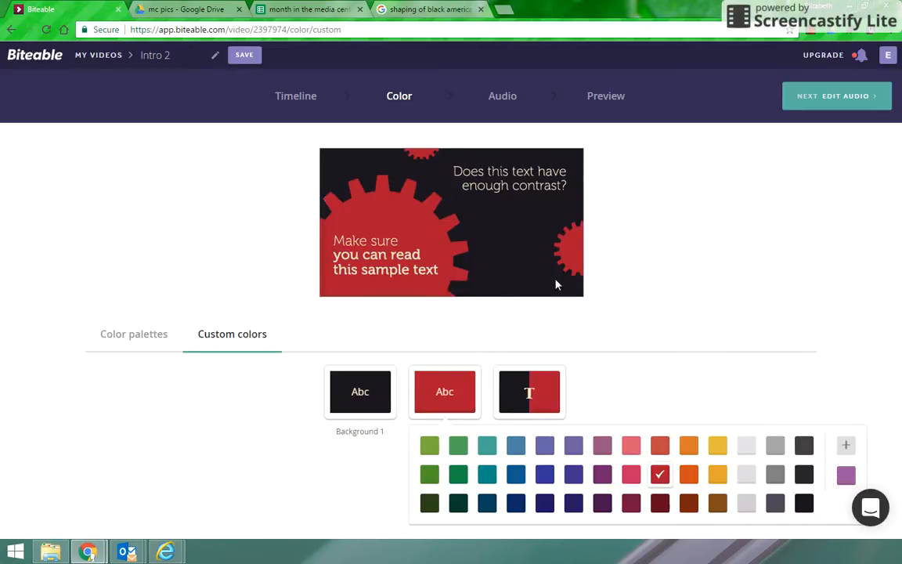
{"action": "left_click", "coordinate": [784, 319]}
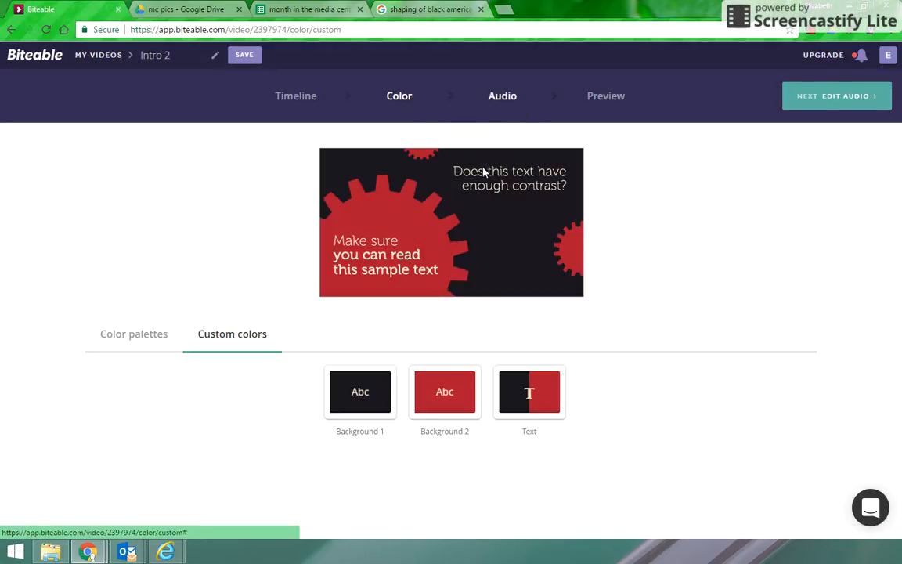
- Proceed to the audio stage and select the Happy and Simple track as the video's music
{"action": "left_click", "coordinate": [839, 108]}
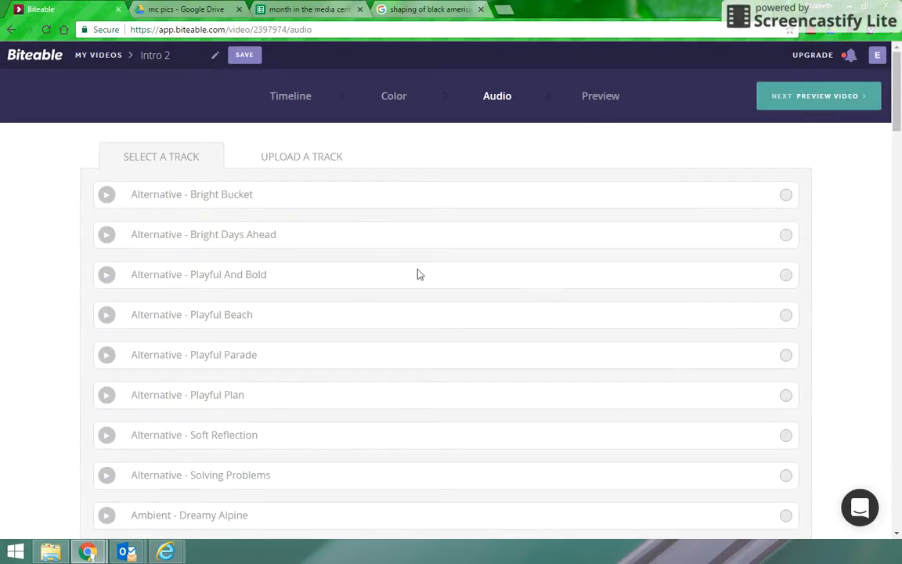
{"action": "scroll", "coordinate": [250, 380], "scroll_direction": "down", "scroll_amount": 3}
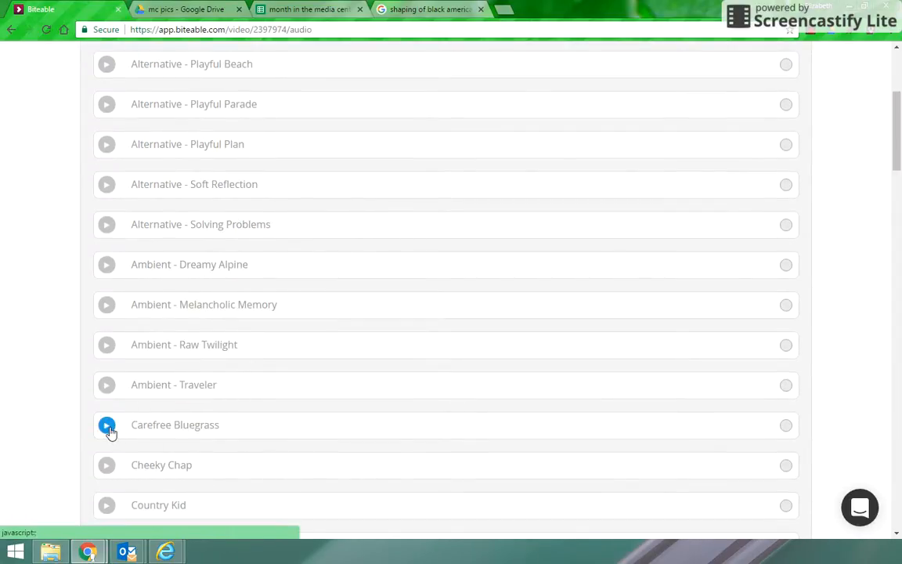
{"action": "scroll", "coordinate": [249, 428], "scroll_direction": "down", "scroll_amount": 3}
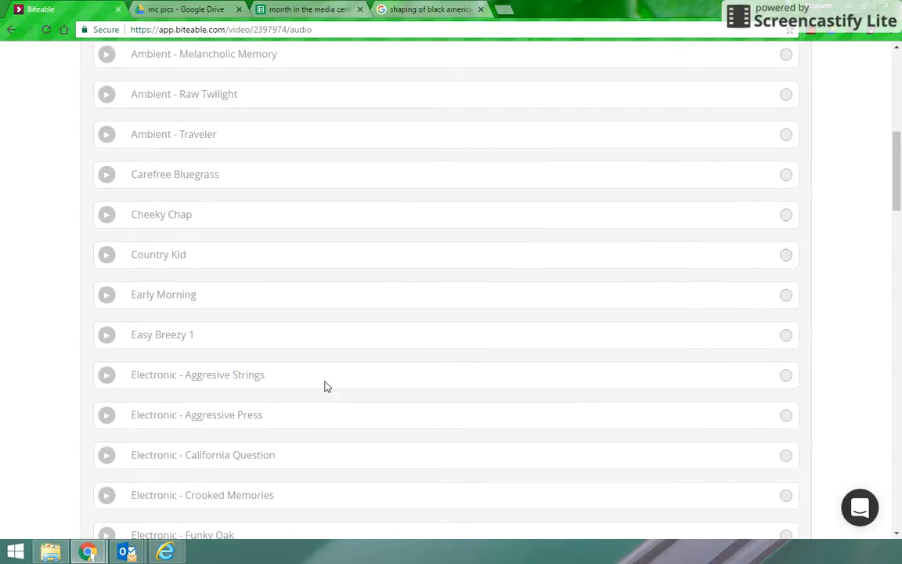
{"action": "scroll", "coordinate": [332, 391], "scroll_direction": "down", "scroll_amount": 2}
{"action": "scroll", "coordinate": [332, 391], "scroll_direction": "down", "scroll_amount": 2}
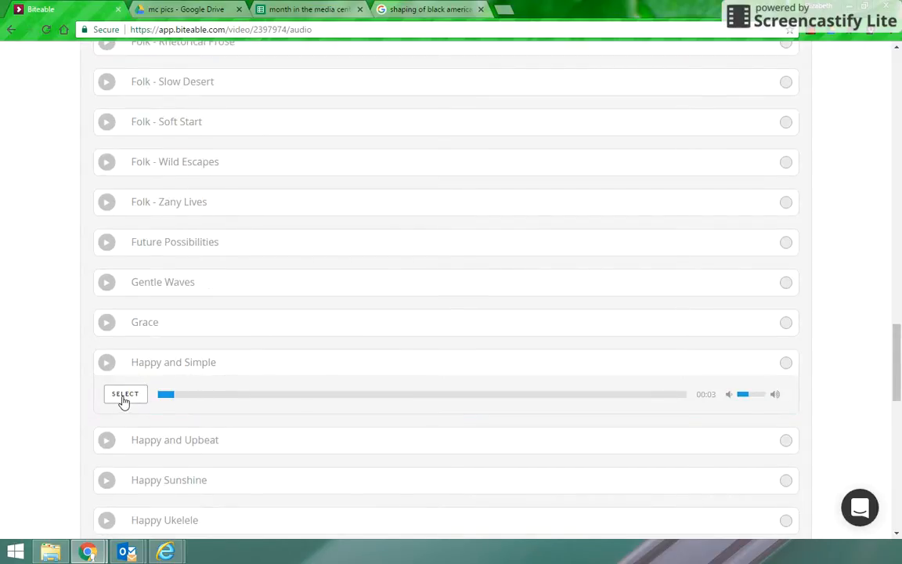
{"action": "left_click", "coordinate": [122, 398]}
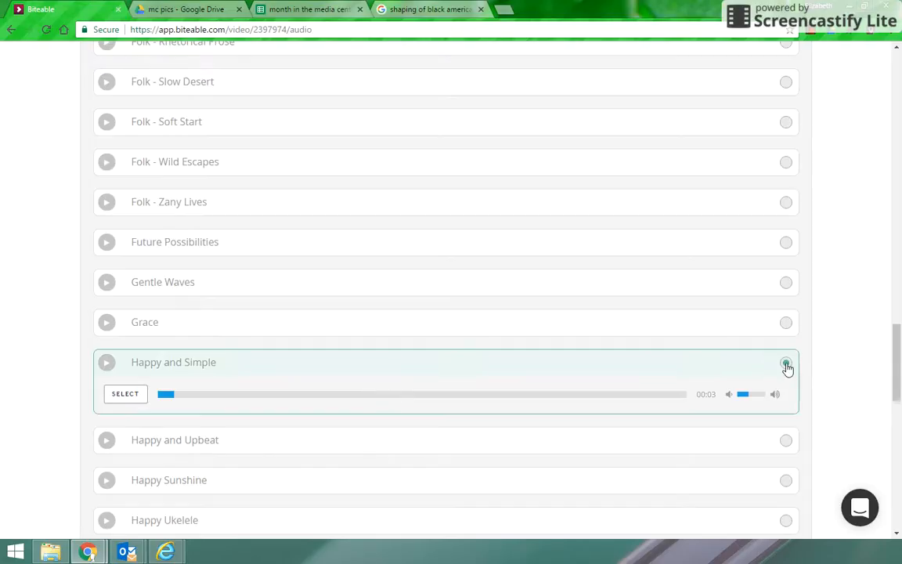
- Proceed to the preview stage and build the video preview
{"action": "left_click_drag", "start_coordinate": [897, 372], "coordinate": [899, 52]}
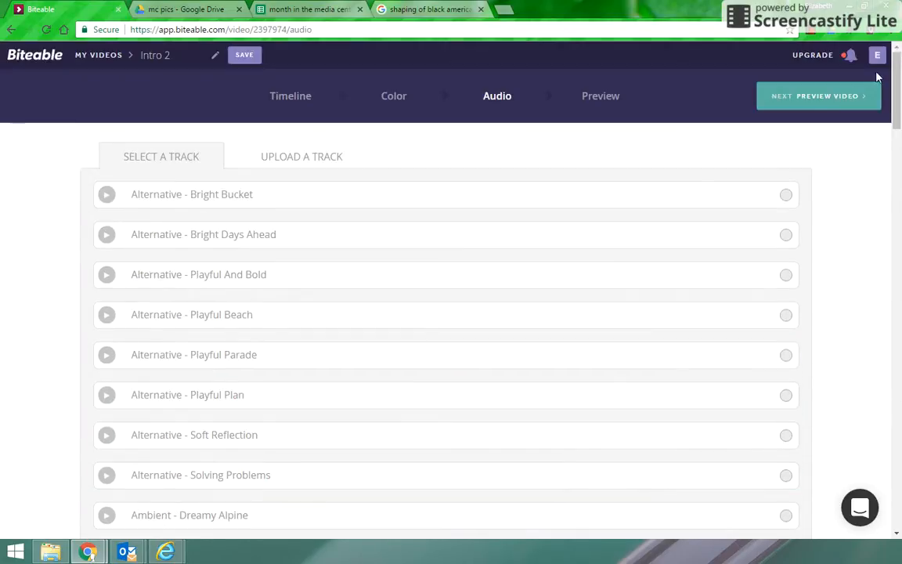
{"action": "left_click", "coordinate": [821, 104]}
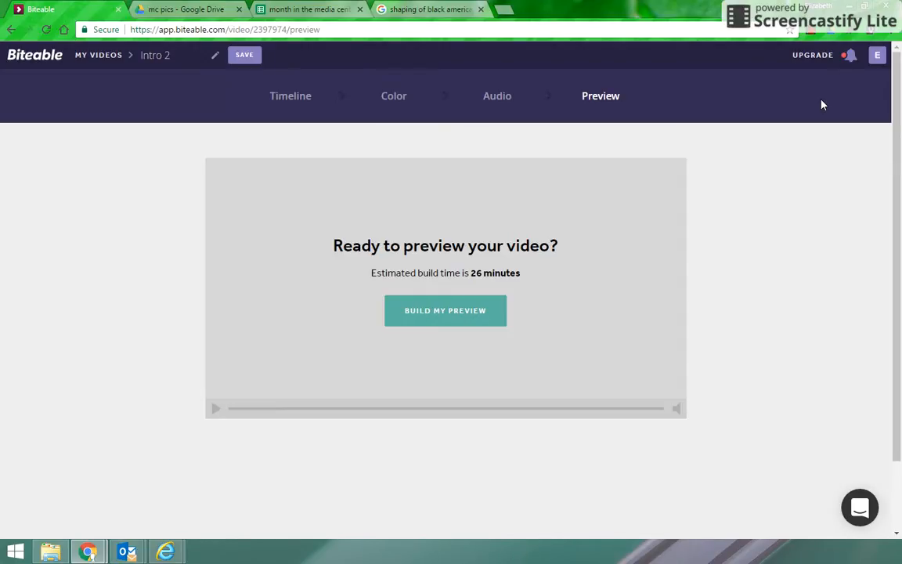
{"action": "left_click", "coordinate": [467, 316]}
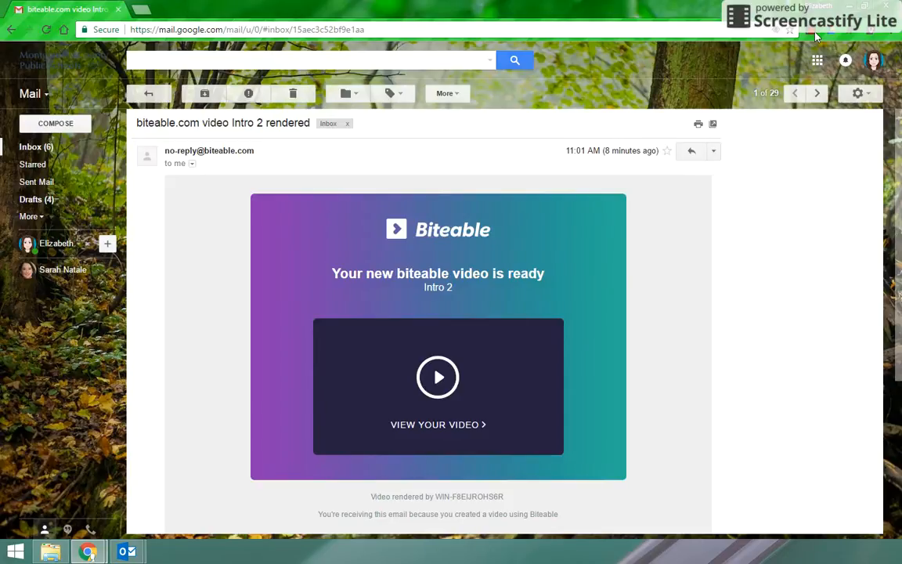
- Open the rendered video from the Biteable notification e-mail and enter Media Center Intro as its page title
{"action": "left_click", "coordinate": [433, 385]}
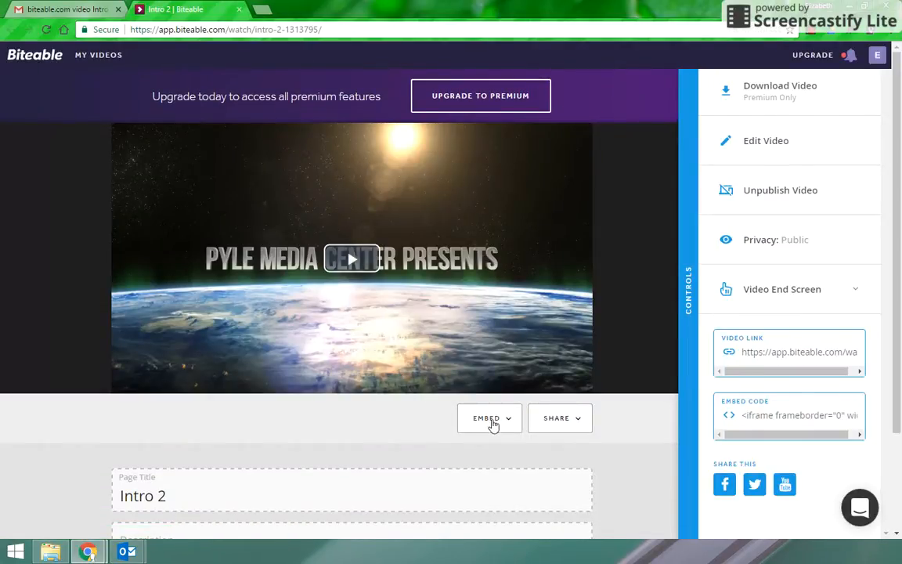
{"action": "left_click_drag", "start_coordinate": [167, 495], "coordinate": [120, 493]}
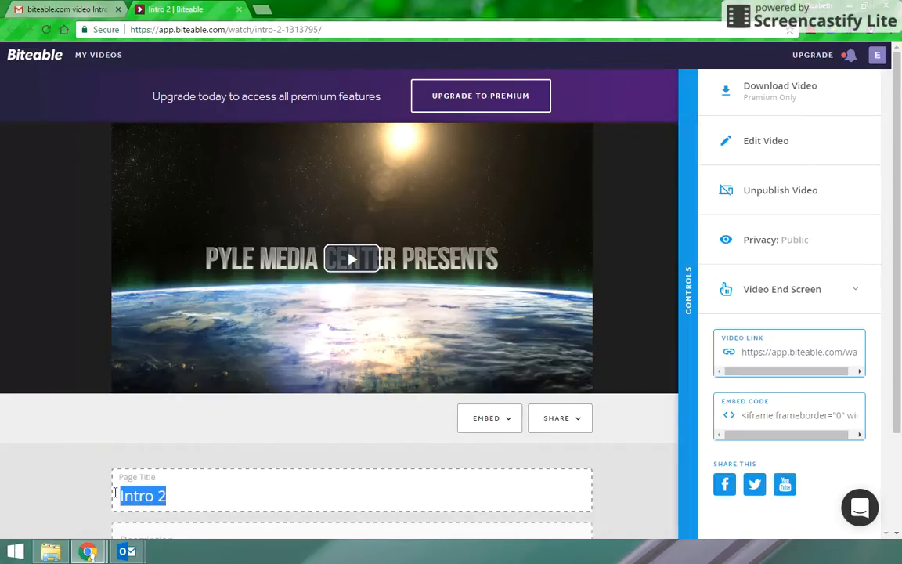
{"action": "type", "text": "Media Center Intro"}
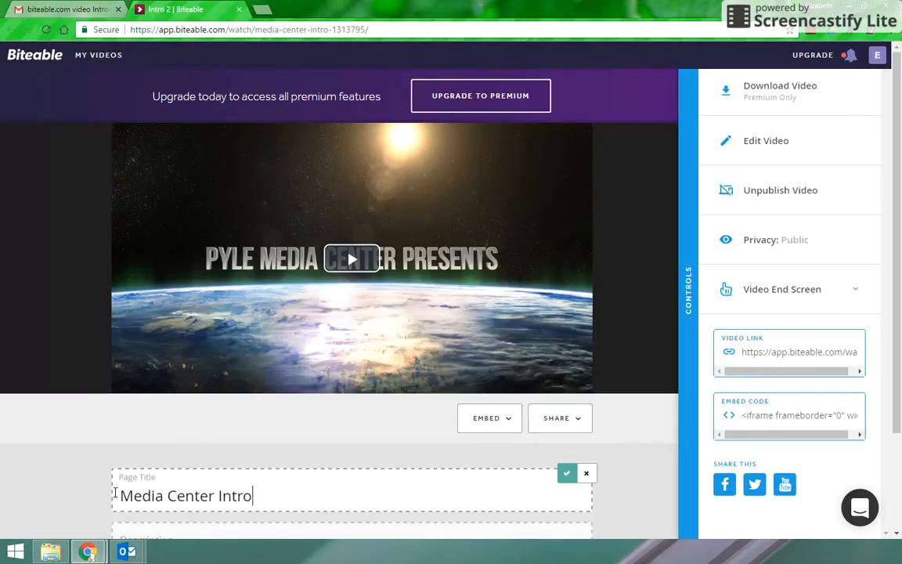
- Examine the video's embed code and social sharing options, and close both
{"action": "left_click", "coordinate": [509, 422]}
{"action": "scroll", "coordinate": [638, 486], "scroll_direction": "down", "scroll_amount": 1}
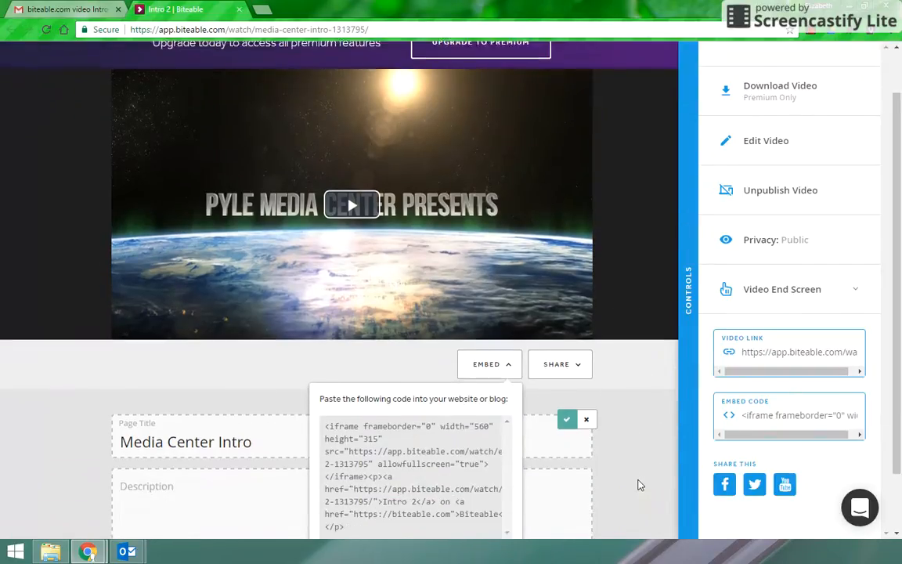
{"action": "left_click", "coordinate": [585, 358]}
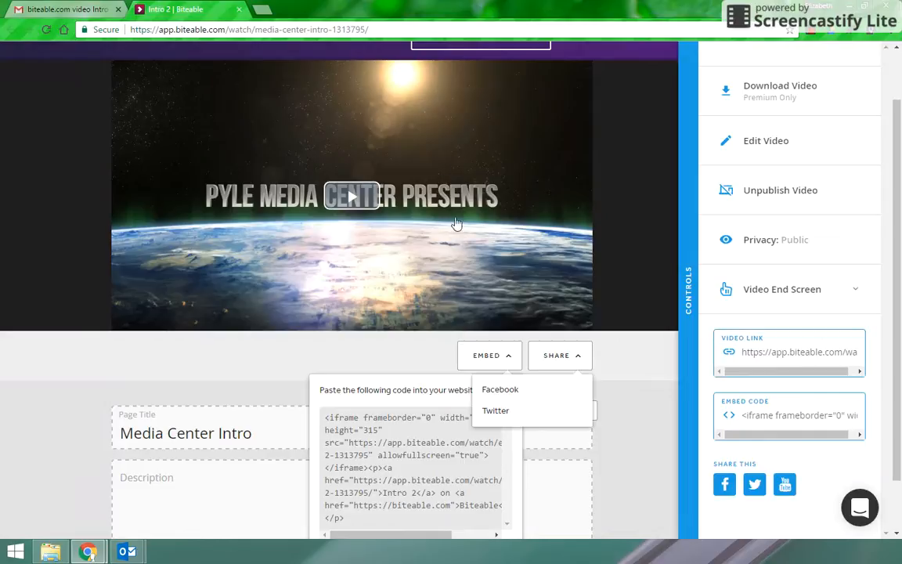
{"action": "left_click", "coordinate": [652, 437]}
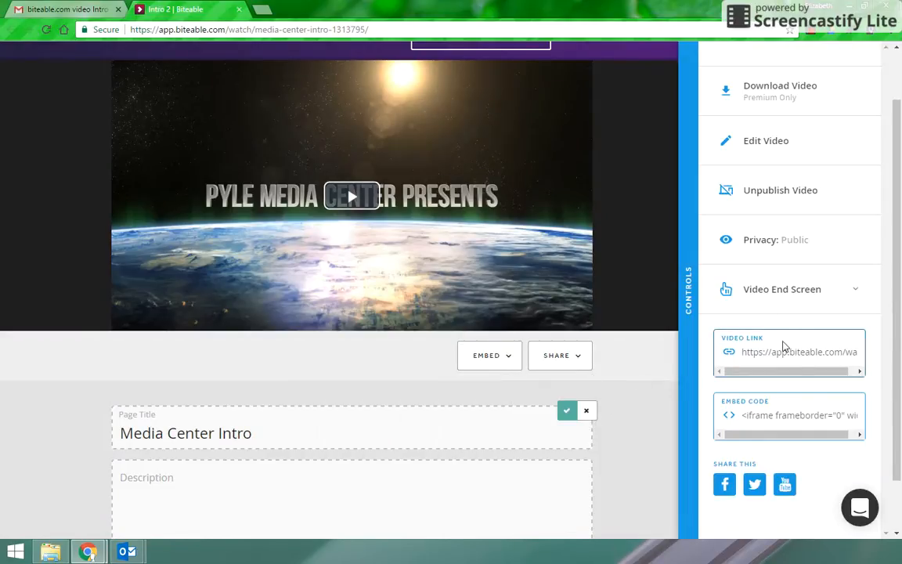
- Share the finished video to YouTube
{"action": "left_click", "coordinate": [786, 487]}
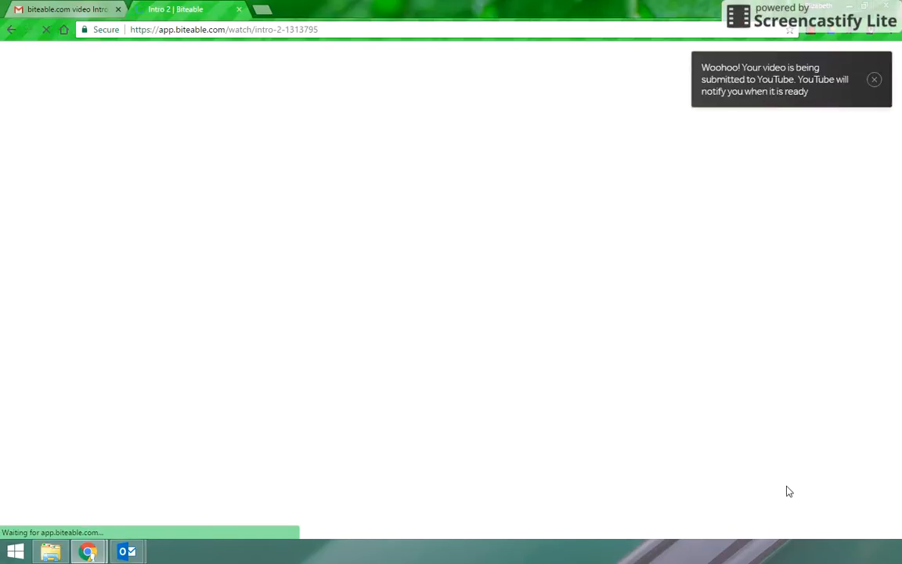